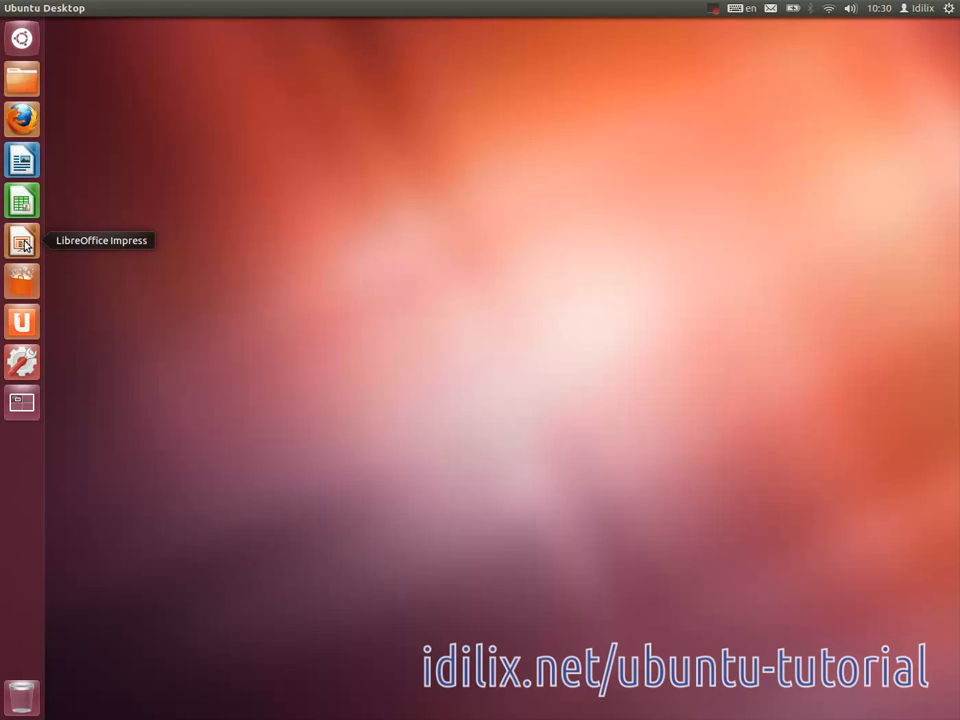
Step: Launch LibreOffice Writer with a blank document, reposition its window, then close it
click(22, 161)
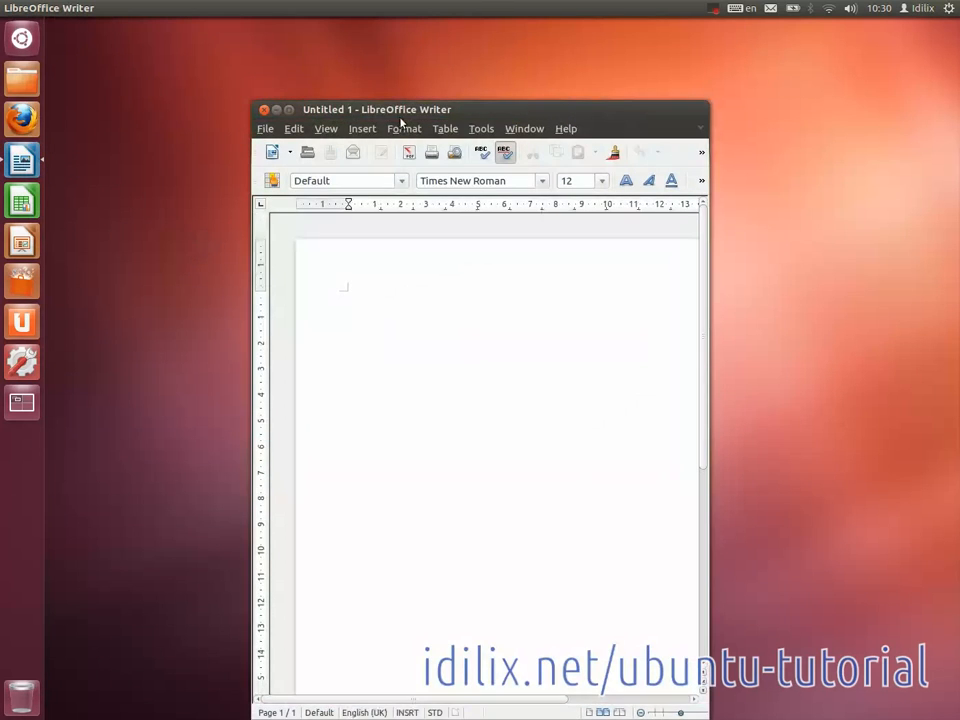
drag(404, 113, 366, 52)
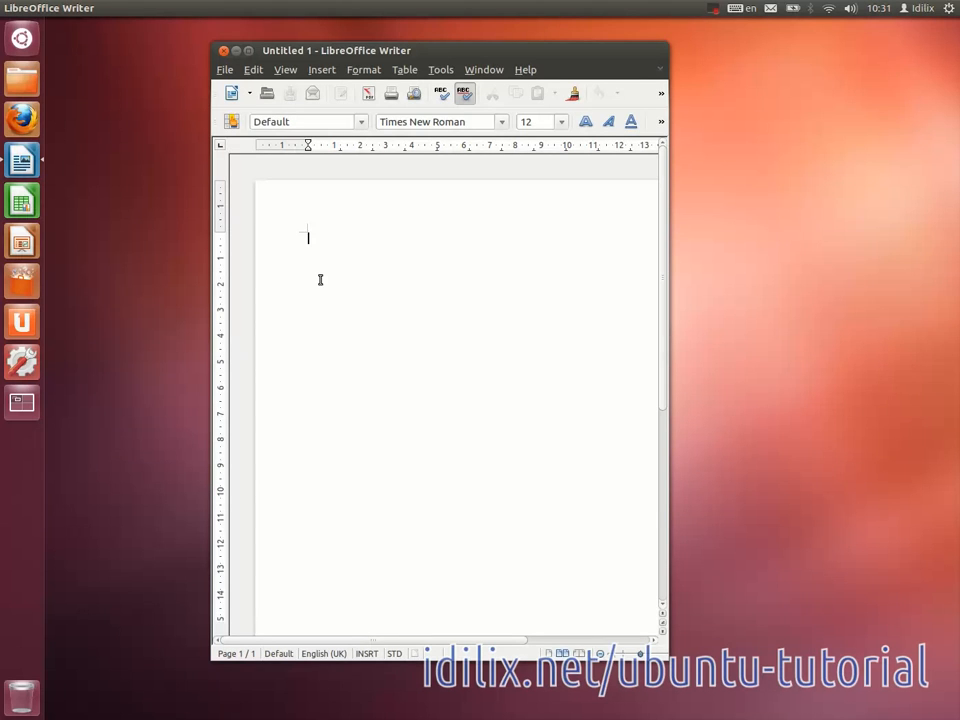
click(223, 50)
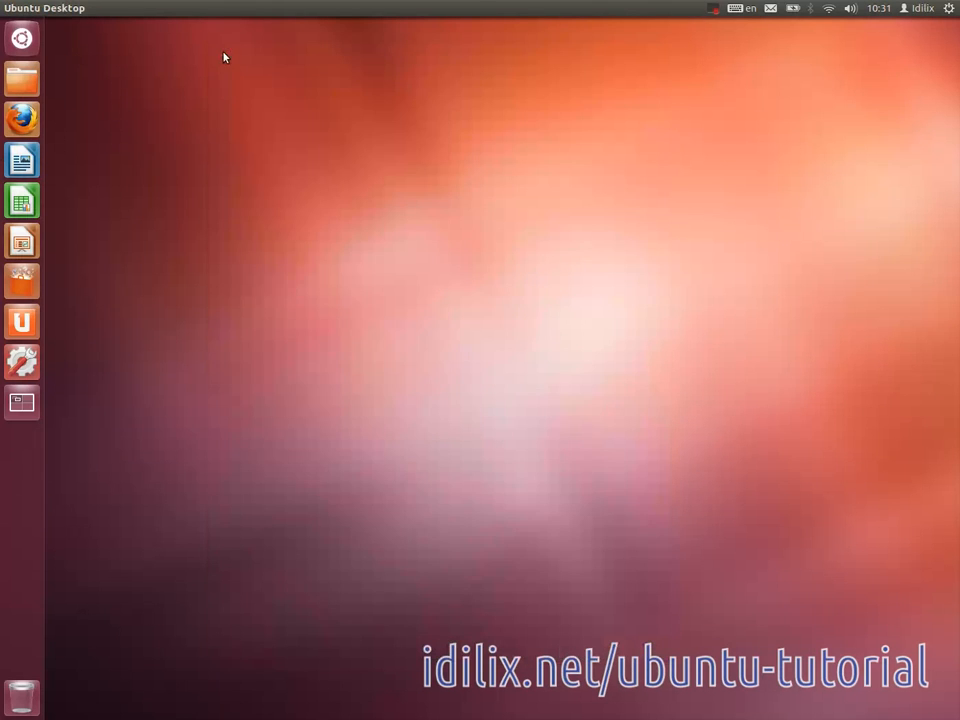
Step: Launch and close Ubuntu Software Centre, then bring up Firefox on the LibreOffice documentation page
click(25, 284)
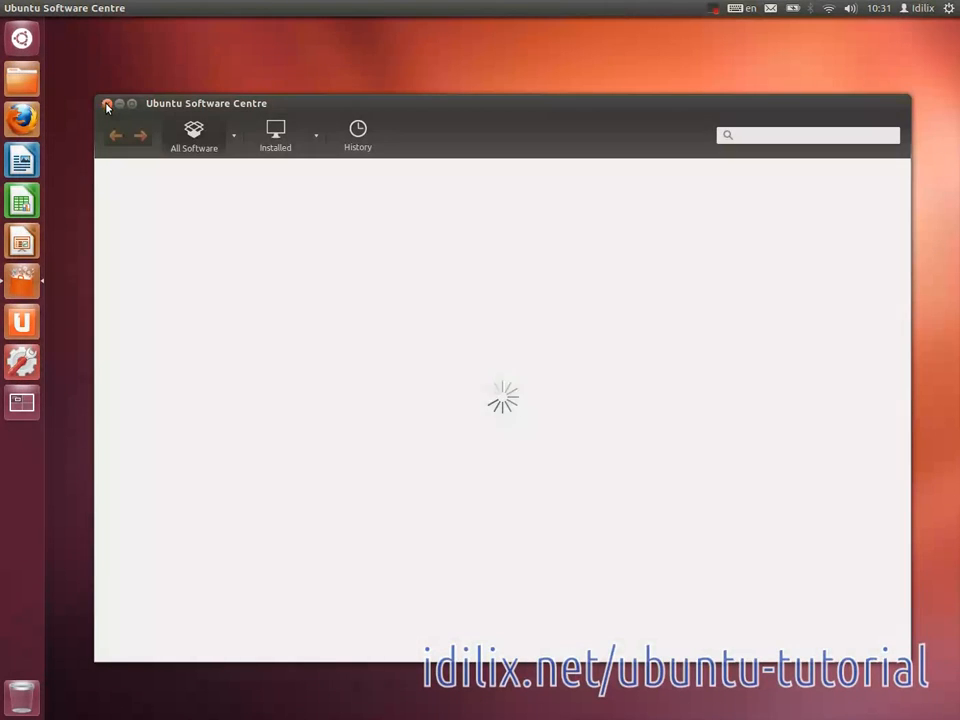
click(107, 105)
click(713, 8)
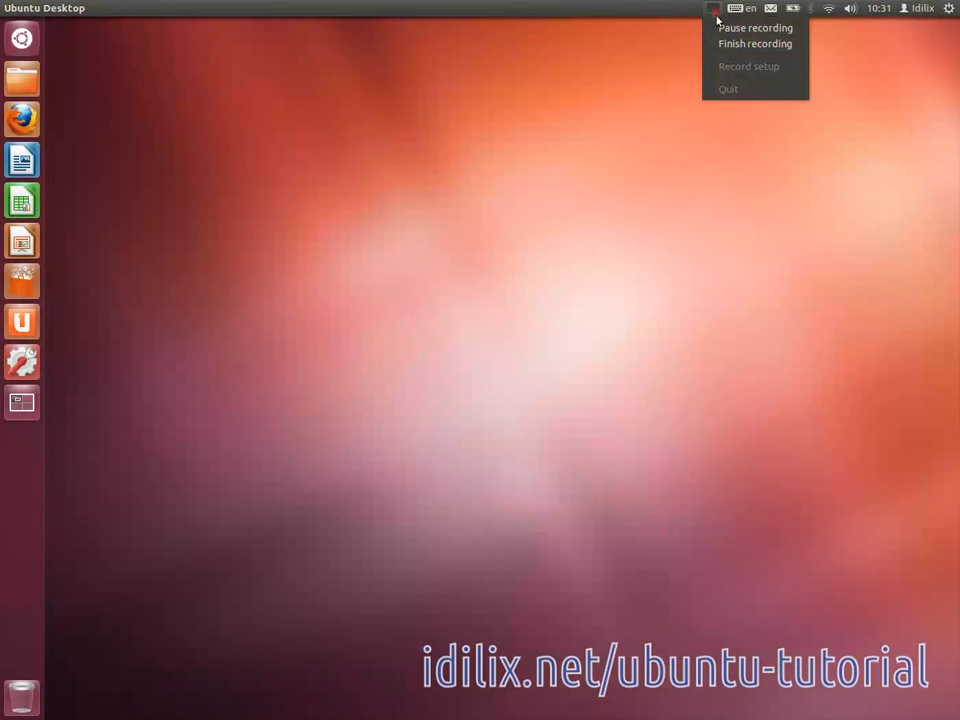
click(724, 34)
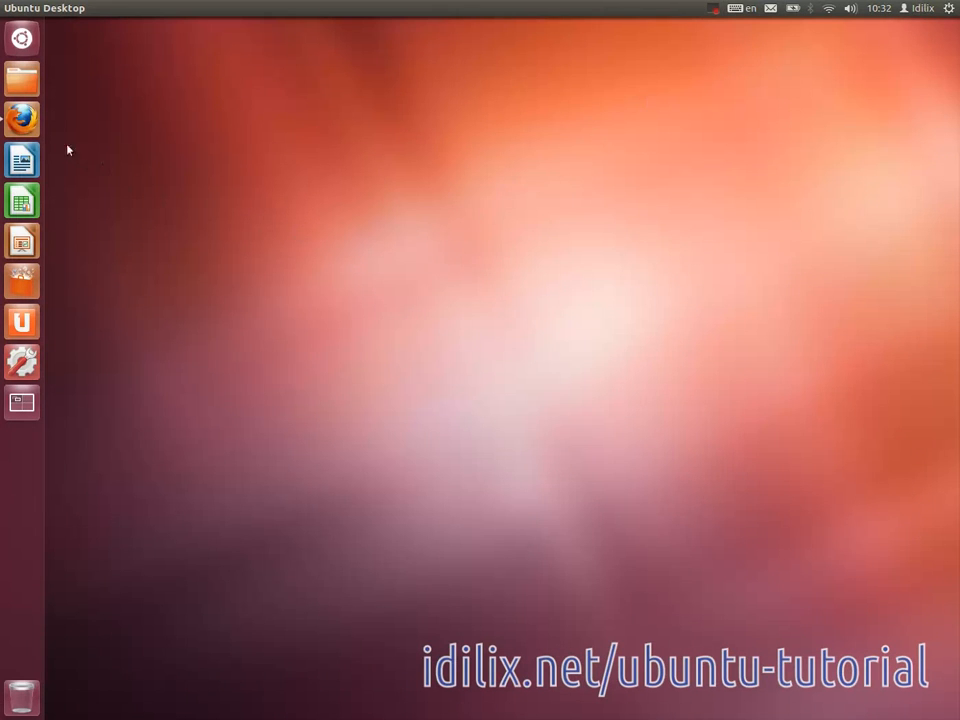
click(22, 120)
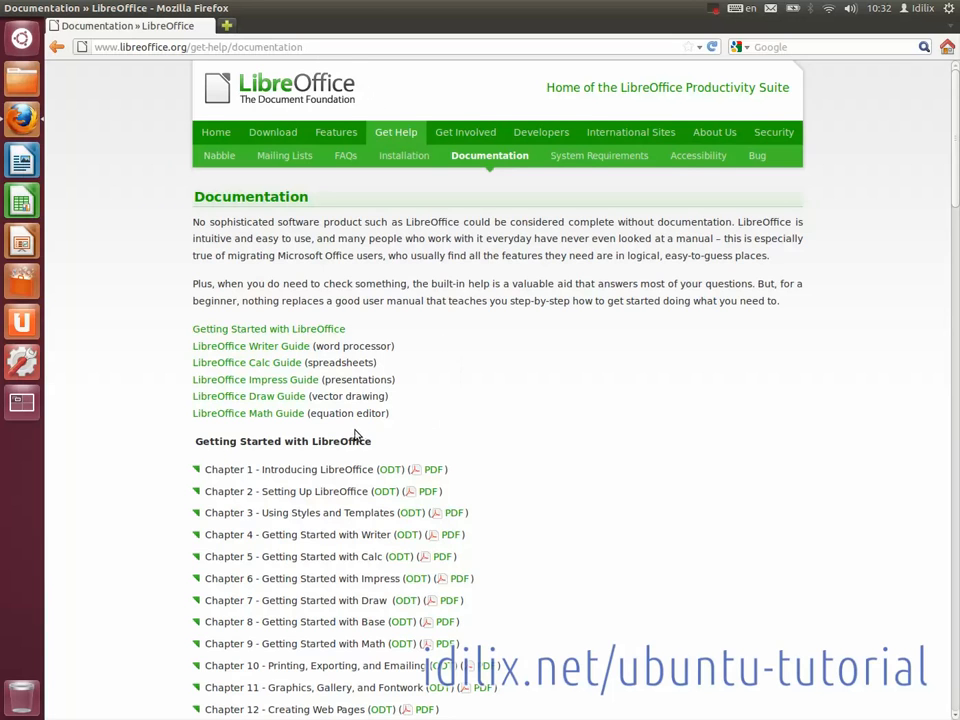
scroll(462, 399, down, 3)
scroll(500, 420, down, 3)
scroll(543, 439, down, 3)
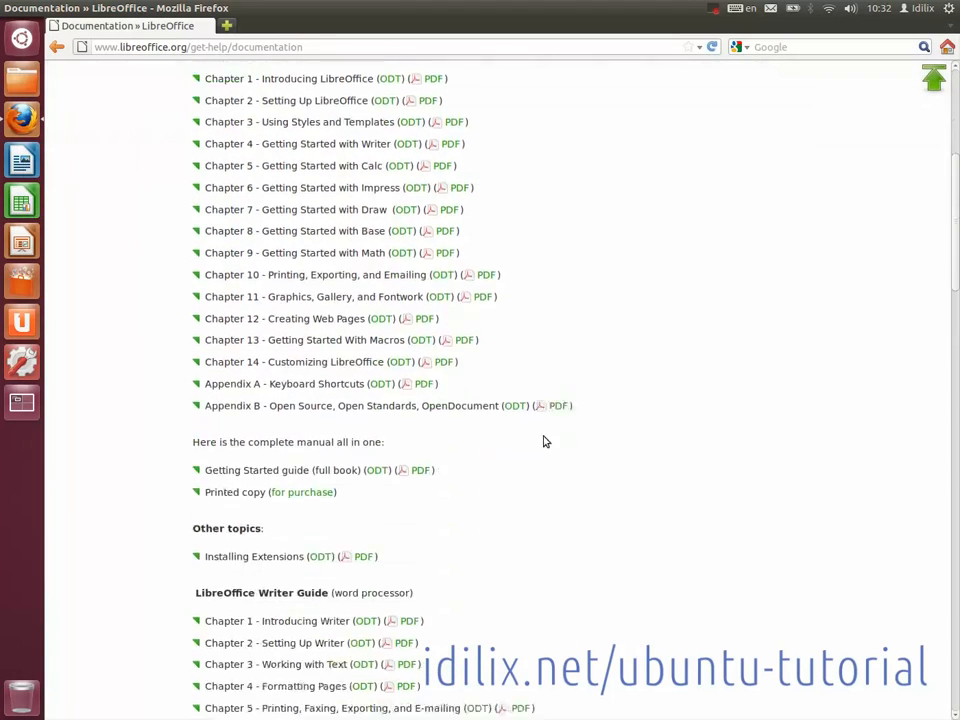
scroll(543, 439, down, 2)
scroll(543, 439, down, 2)
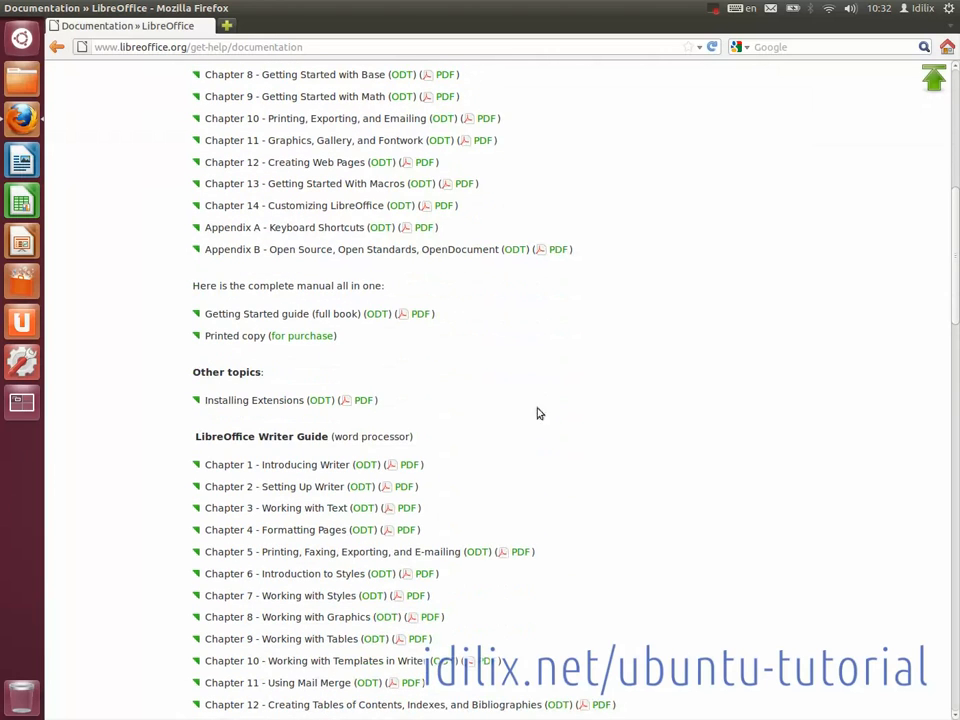